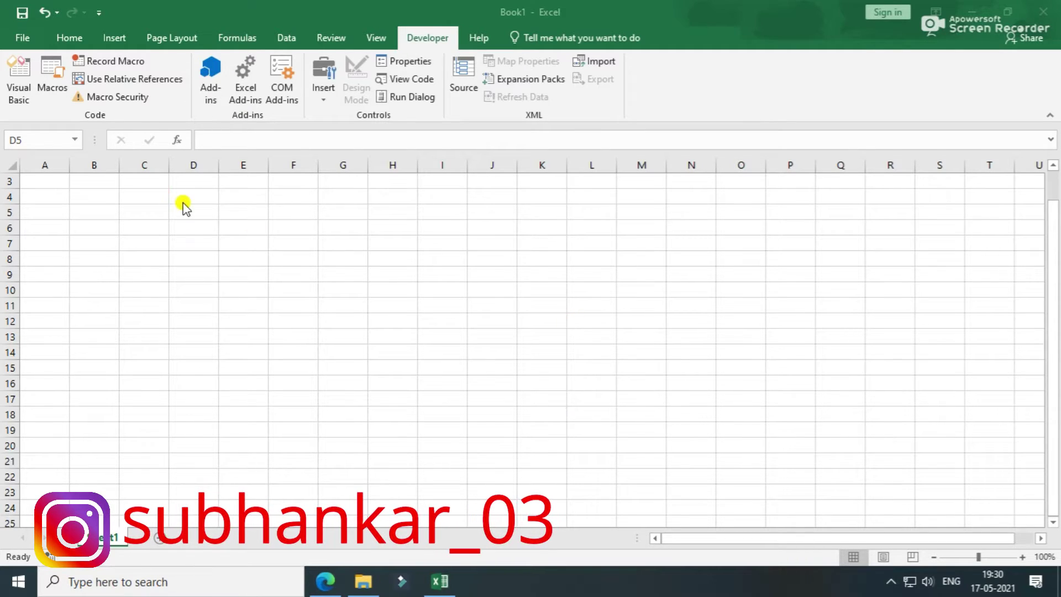
Enter 1 and fill it down column D to row 23 as a 1–19 series.
{"action": "type", "text": "1"}
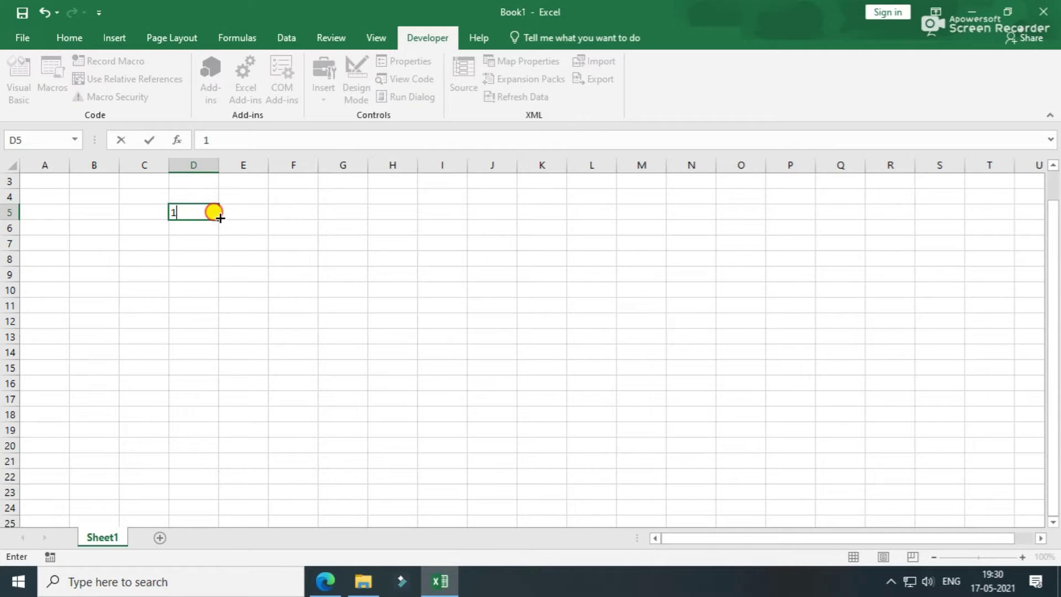
{"action": "left_click_drag", "start_coordinate": [220, 219], "coordinate": [218, 499]}
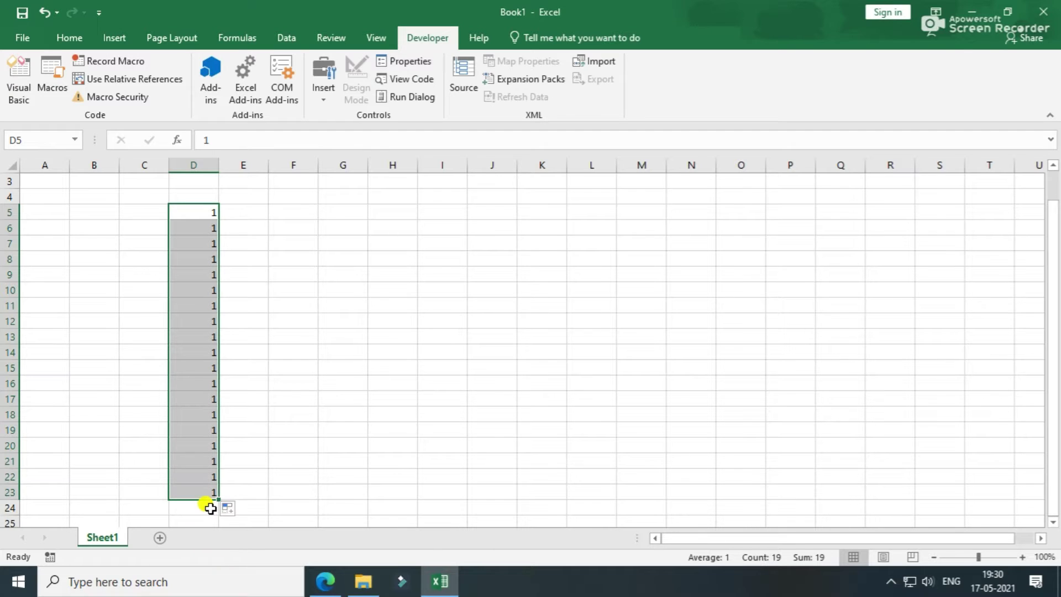
{"action": "left_click", "coordinate": [228, 509]}
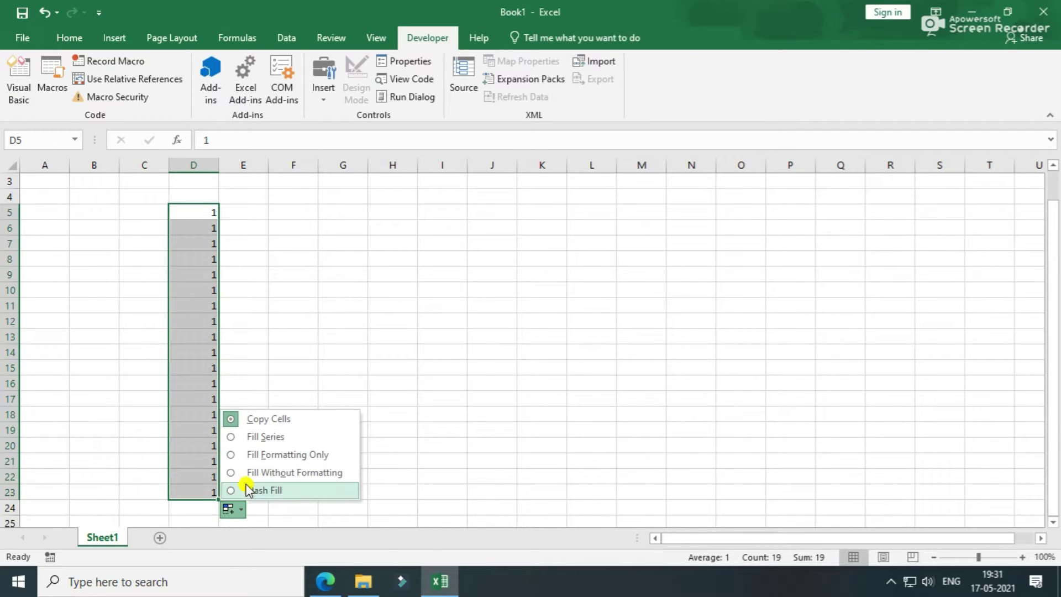
{"action": "left_click", "coordinate": [283, 438]}
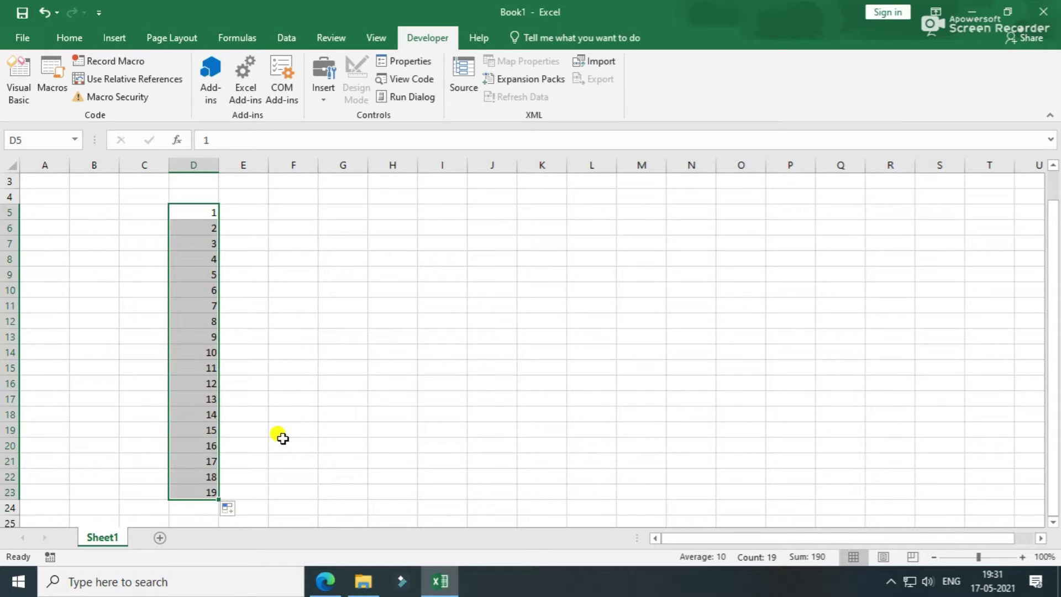
Enter 1 in E5 and auto-number E5:E20 with the Ctrl+Shift+W macro.
{"action": "left_click", "coordinate": [254, 206]}
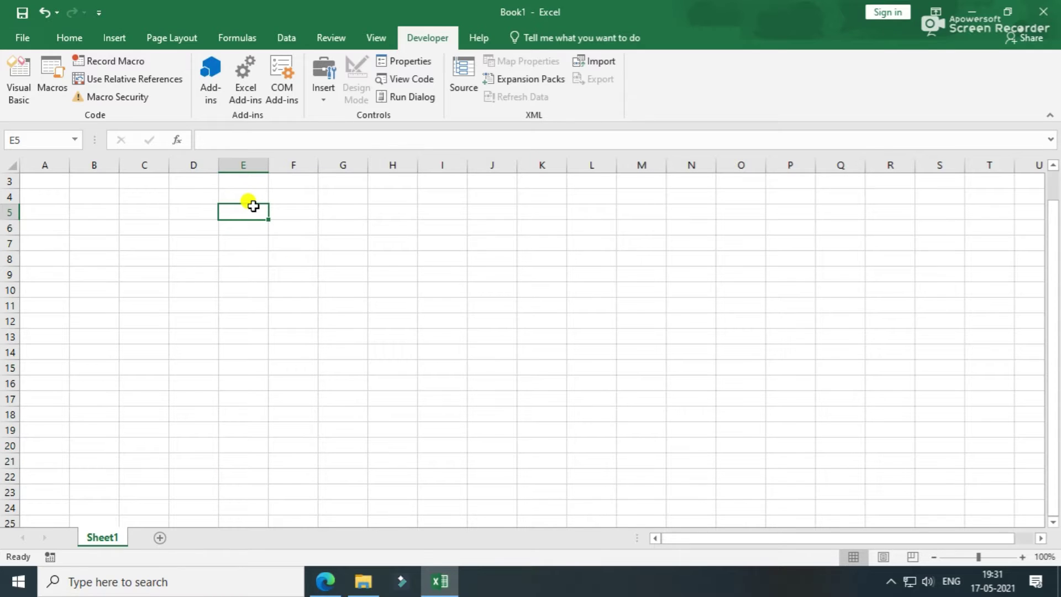
{"action": "double_click", "coordinate": [253, 206]}
{"action": "type", "text": "1"}
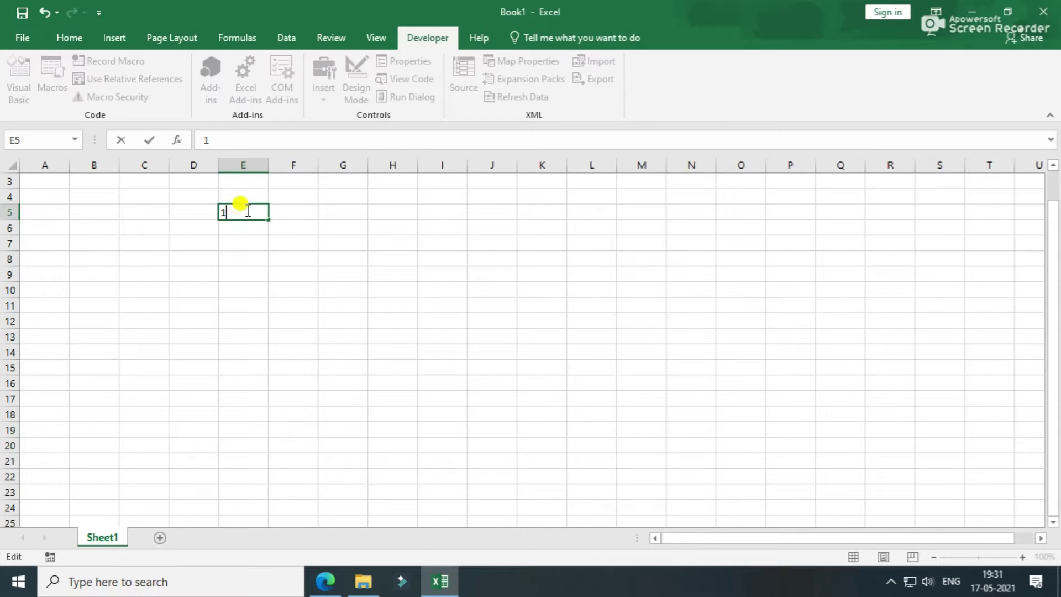
{"action": "mouse_move", "coordinate": [247, 211]}
{"action": "left_mouse_down"}
{"action": "mouse_move", "coordinate": [237, 210]}
{"action": "mouse_move", "coordinate": [245, 445]}
{"action": "left_mouse_up"}
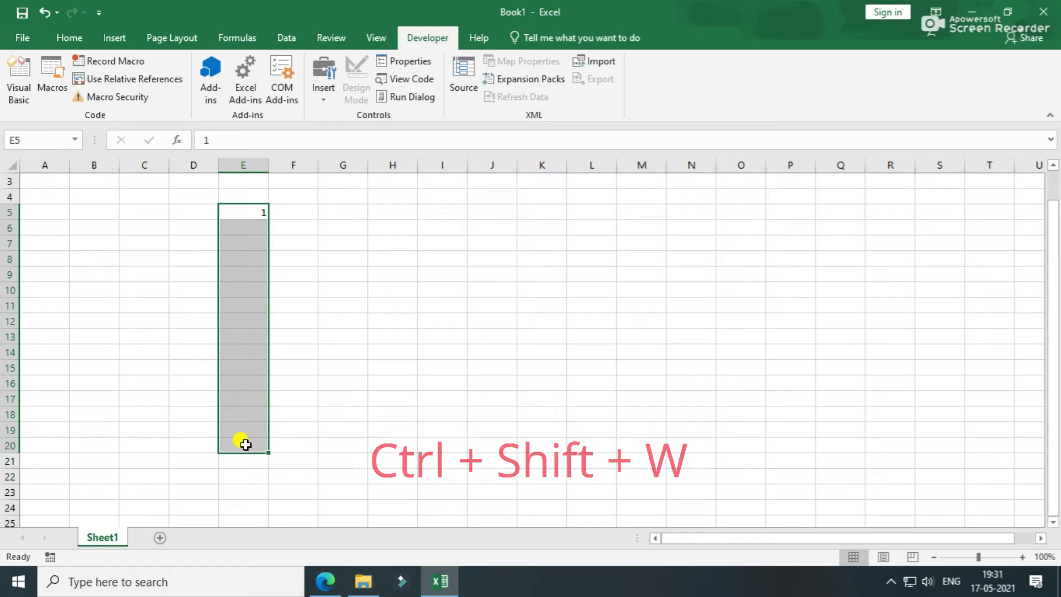
{"action": "key", "text": "ctrl+shift+w"}
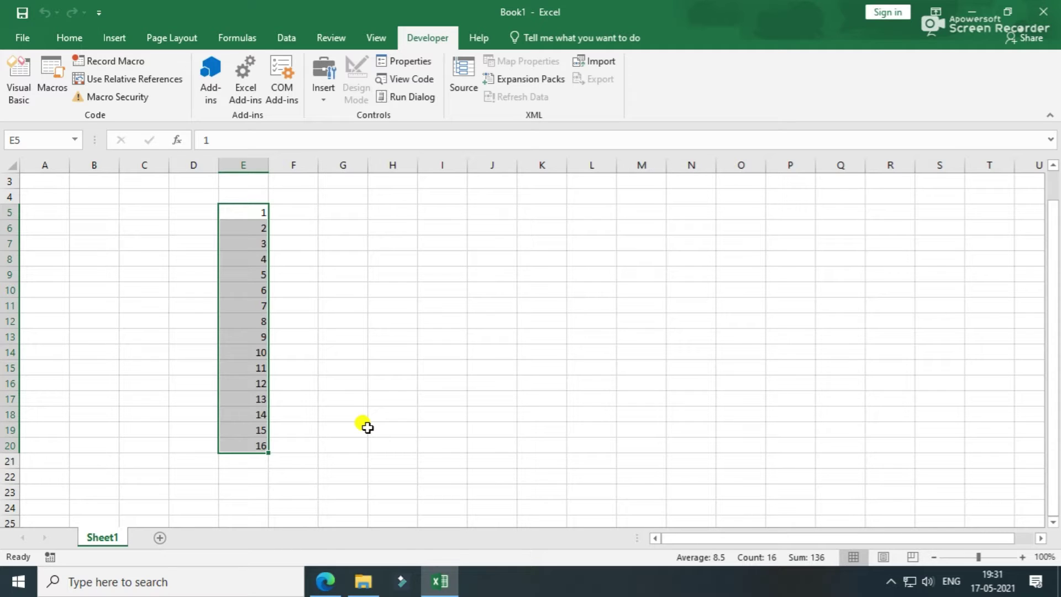
Enter 151 in H5 and auto-number H5:H17 through 163 with the macro shortcut.
{"action": "left_click", "coordinate": [391, 210]}
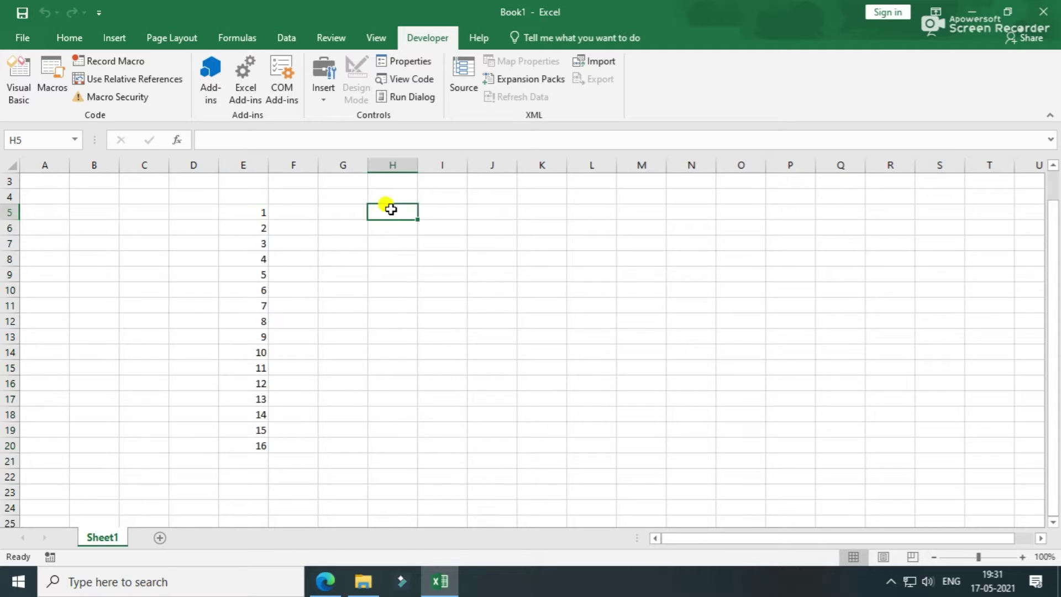
{"action": "type", "text": "151"}
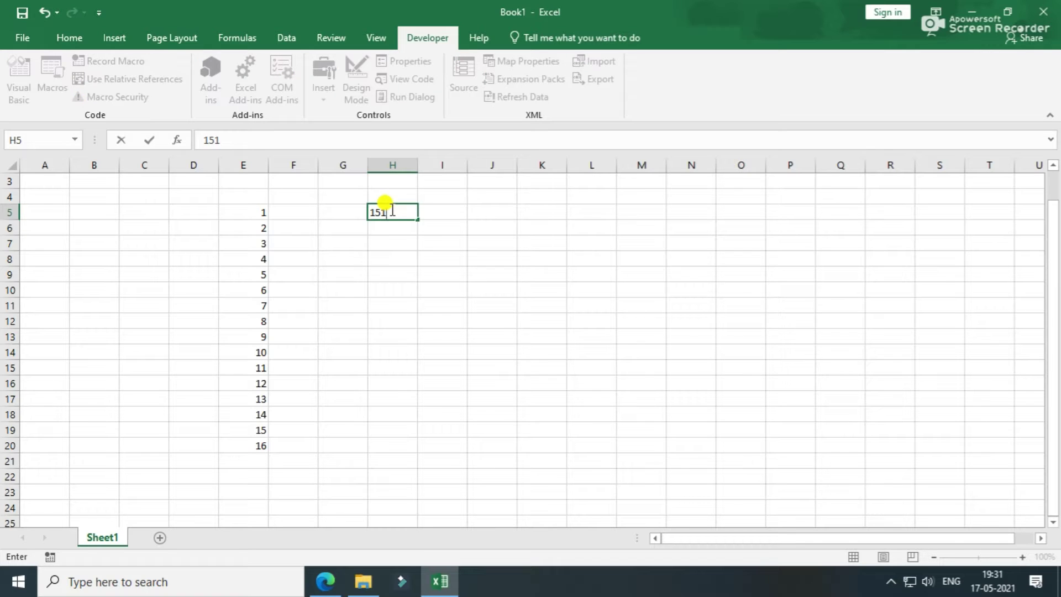
{"action": "key", "text": "Return"}
{"action": "left_click", "coordinate": [390, 213]}
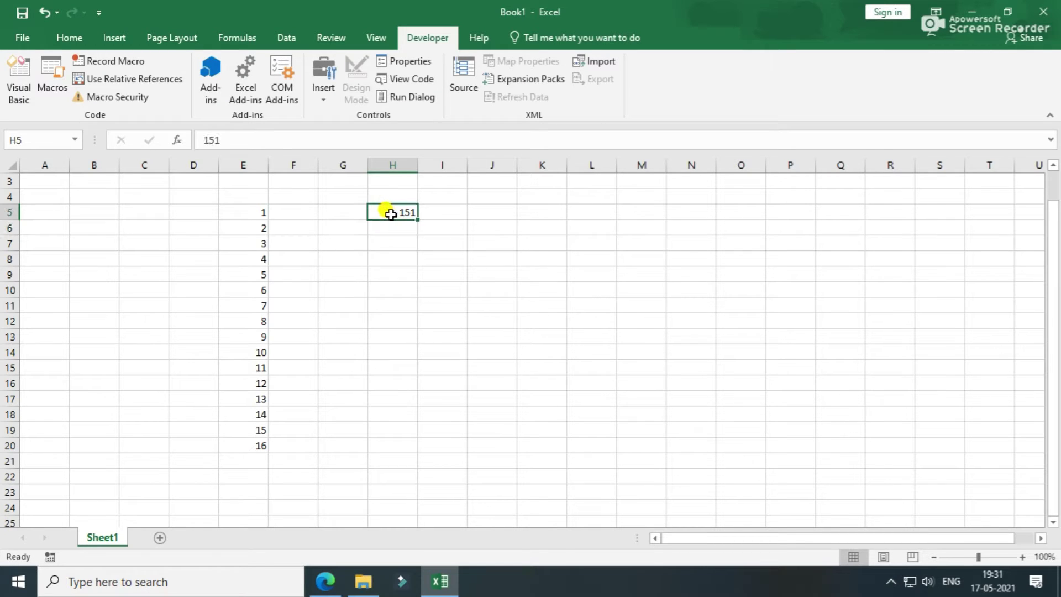
{"action": "left_click_drag", "start_coordinate": [390, 214], "coordinate": [381, 397]}
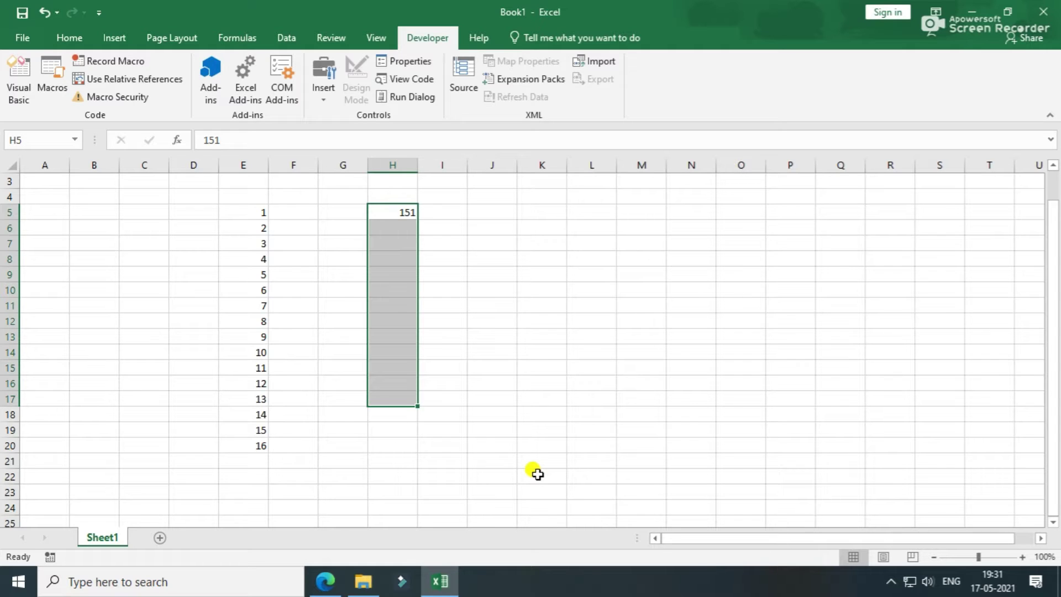
{"action": "key", "text": "ctrl+shift+n"}
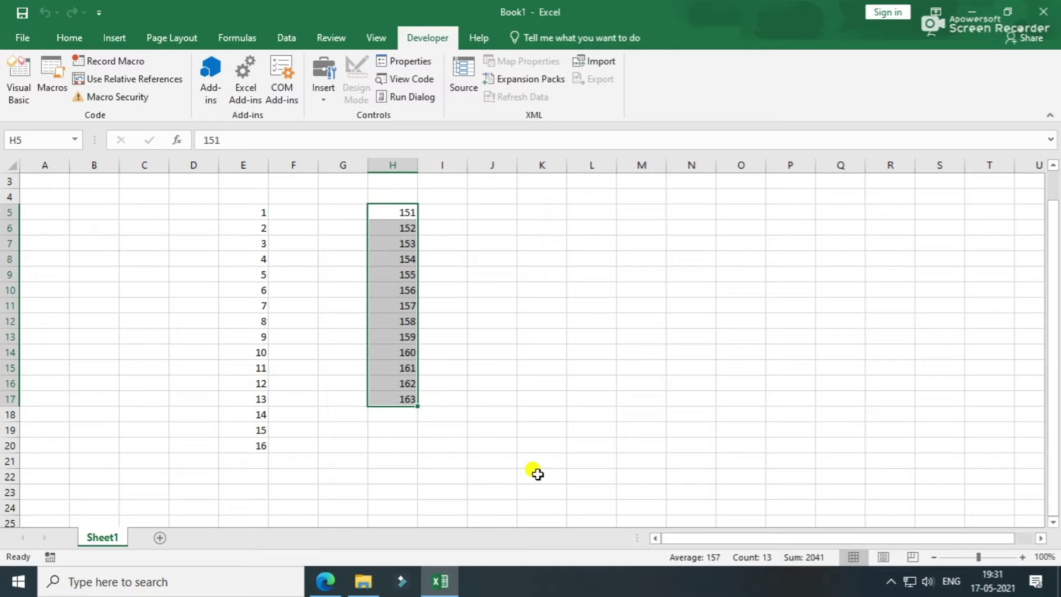
{"action": "left_click", "coordinate": [479, 228]}
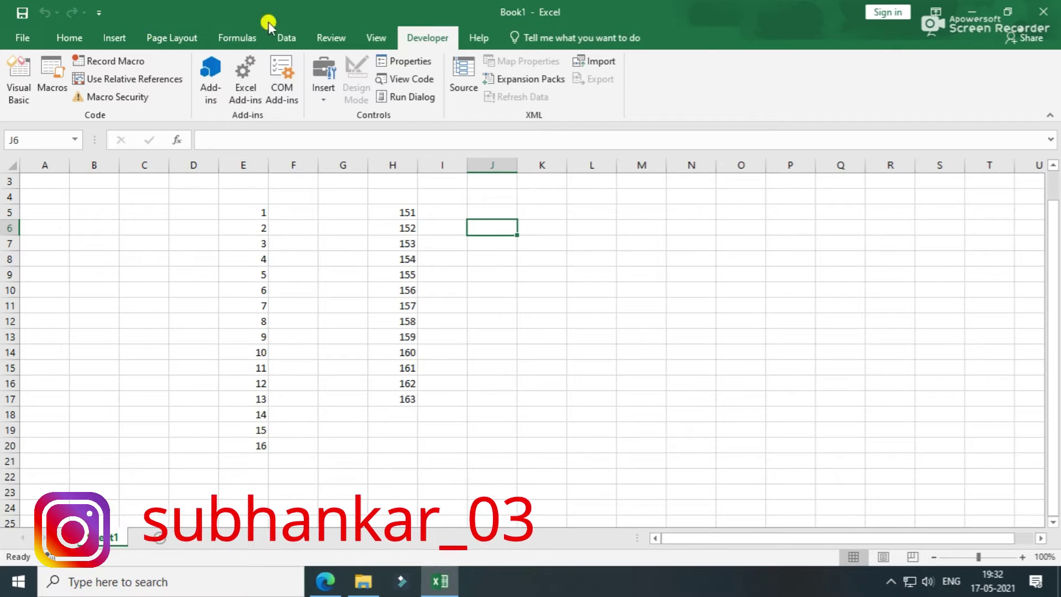
{"action": "left_click", "coordinate": [22, 40]}
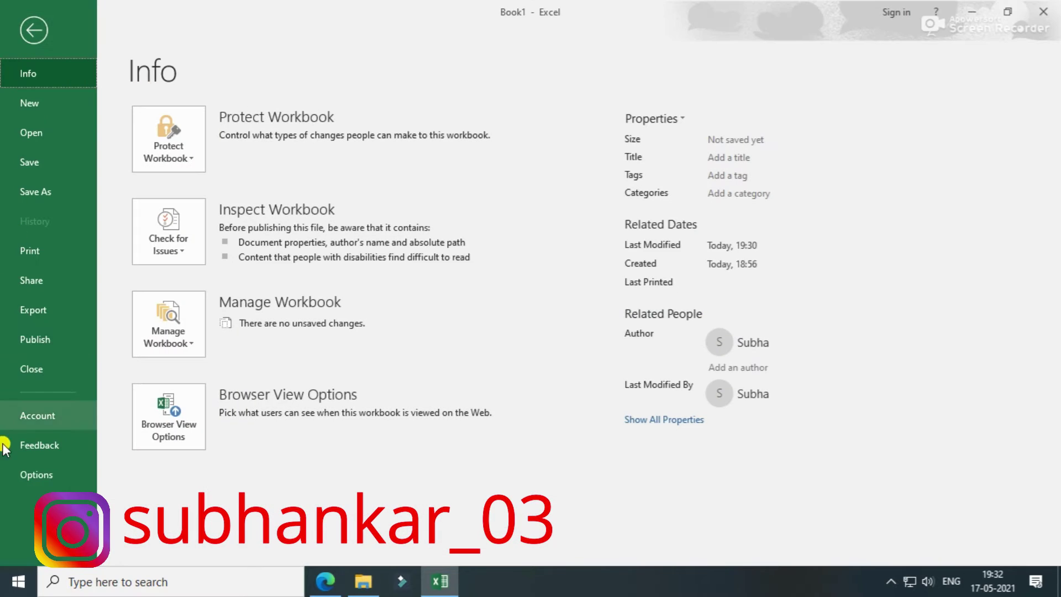
{"action": "left_click", "coordinate": [42, 476]}
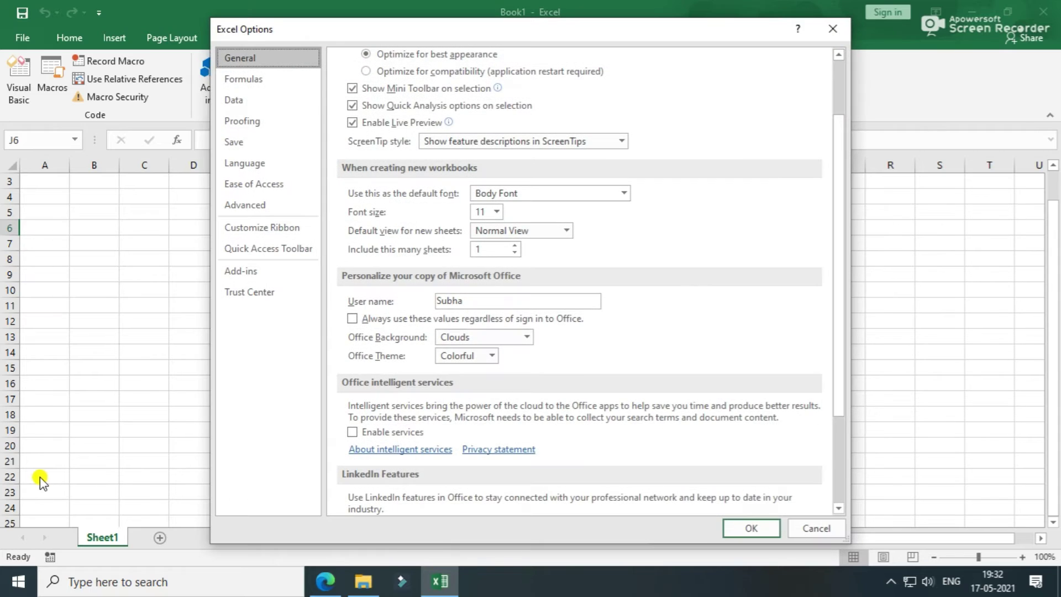
{"action": "left_click", "coordinate": [279, 227]}
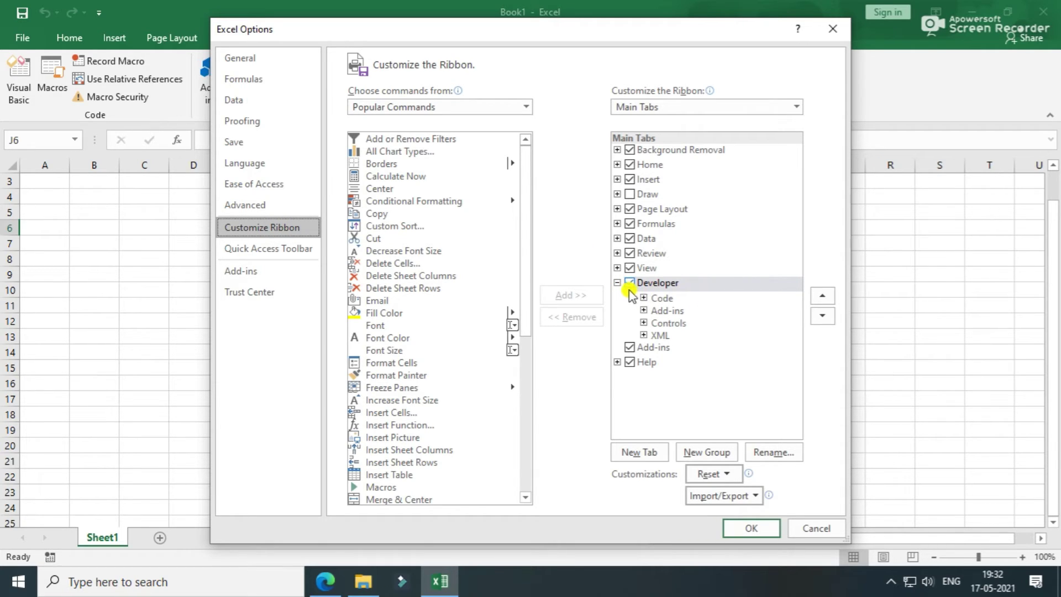
{"action": "left_click", "coordinate": [750, 531]}
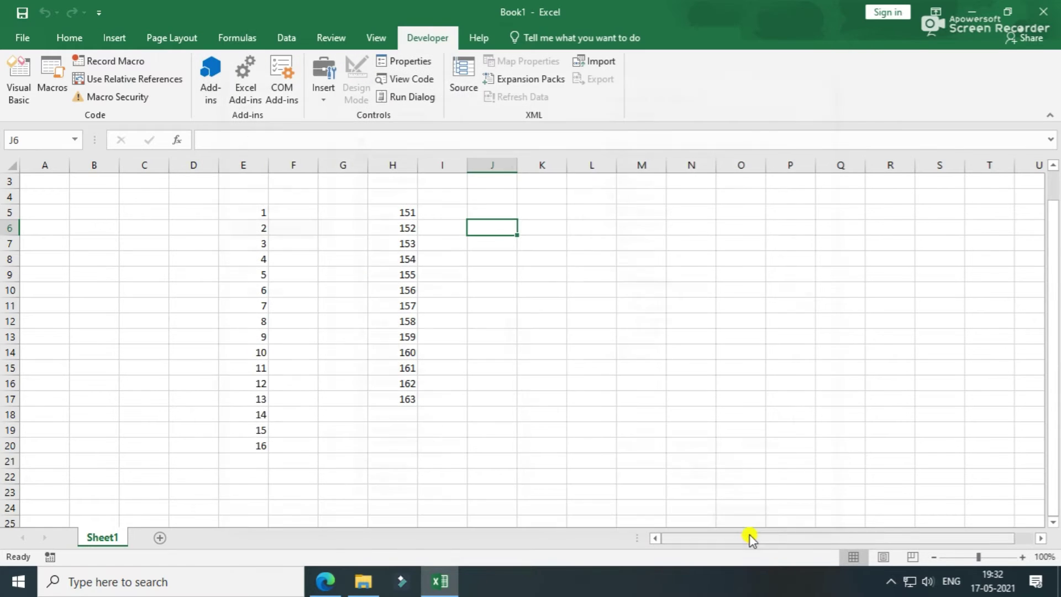
{"action": "left_click_drag", "start_coordinate": [393, 212], "coordinate": [392, 415]}
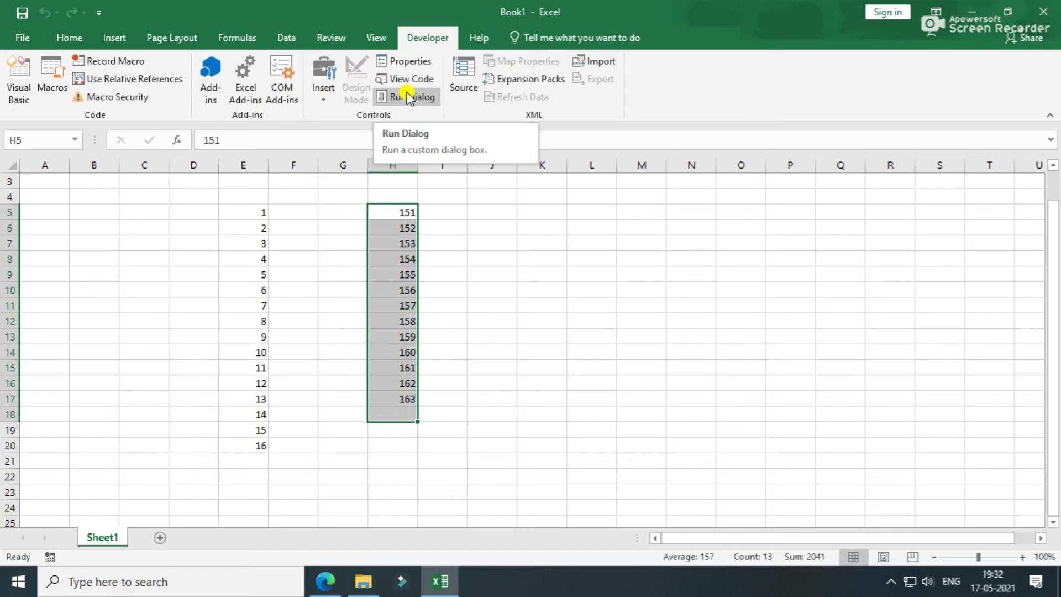
Load the SN add-in file from Downloads, replacing the existing SN.xlam copy.
{"action": "left_click", "coordinate": [246, 93]}
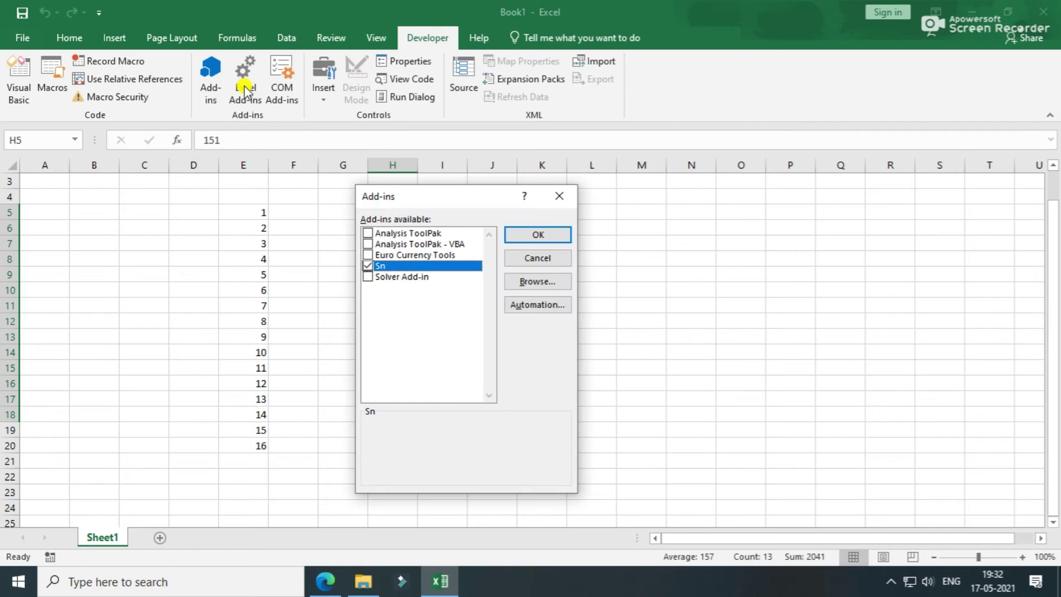
{"action": "left_click", "coordinate": [561, 288]}
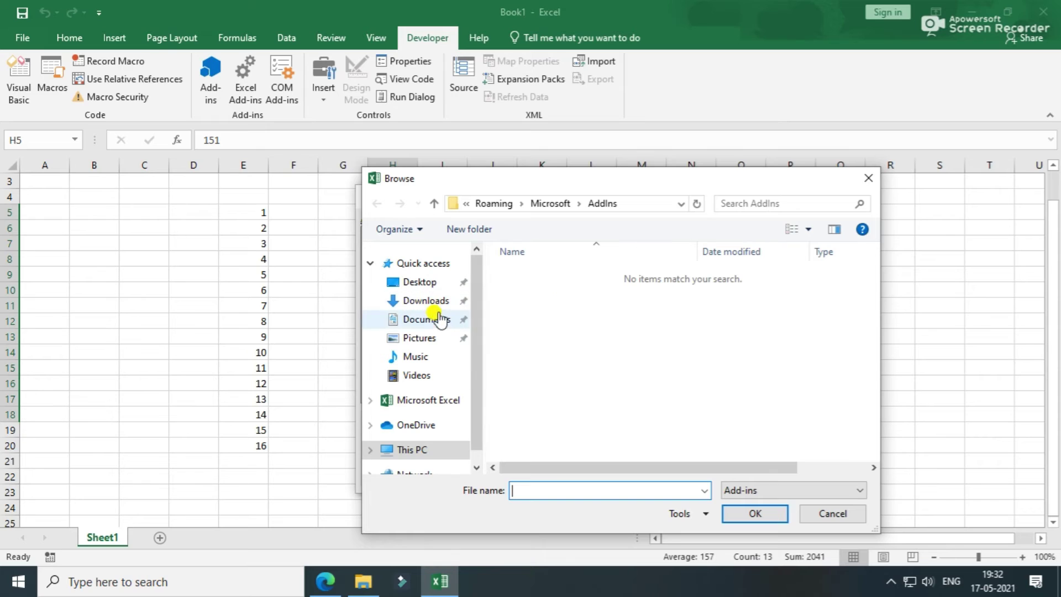
{"action": "left_click", "coordinate": [426, 301]}
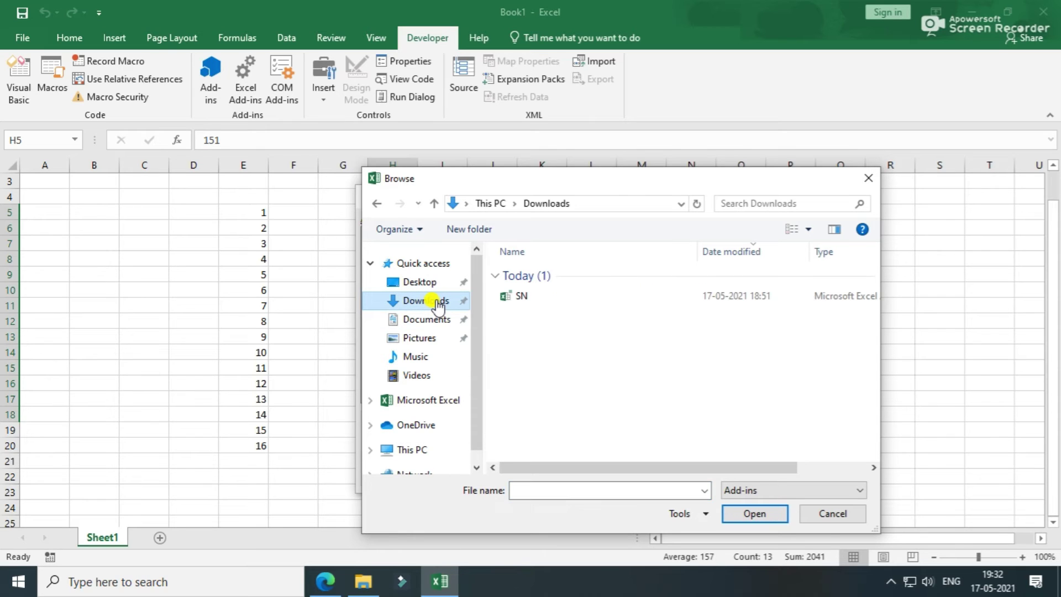
{"action": "left_click", "coordinate": [537, 304]}
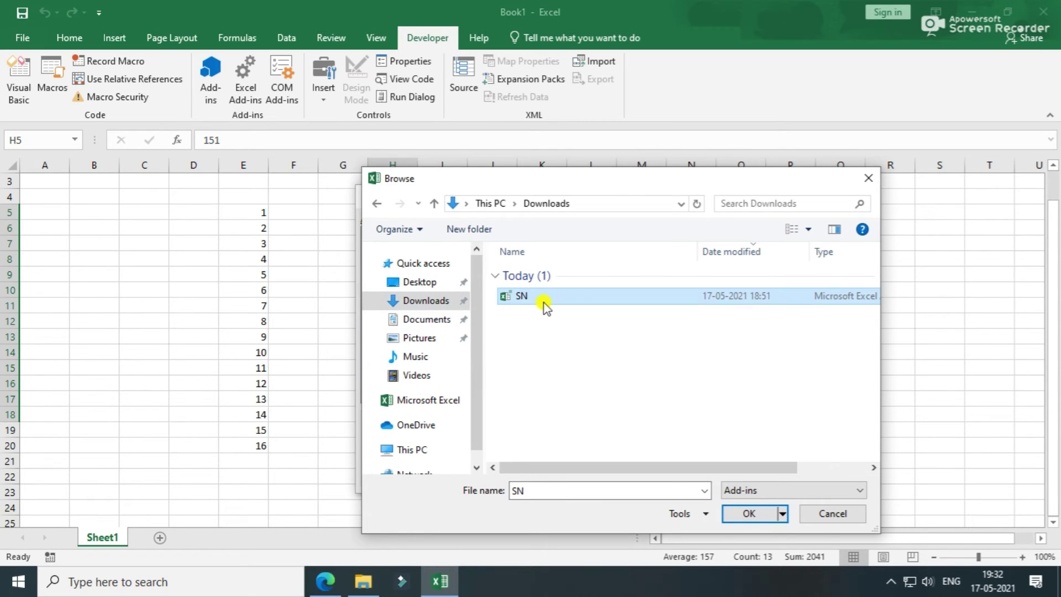
{"action": "left_click", "coordinate": [749, 513]}
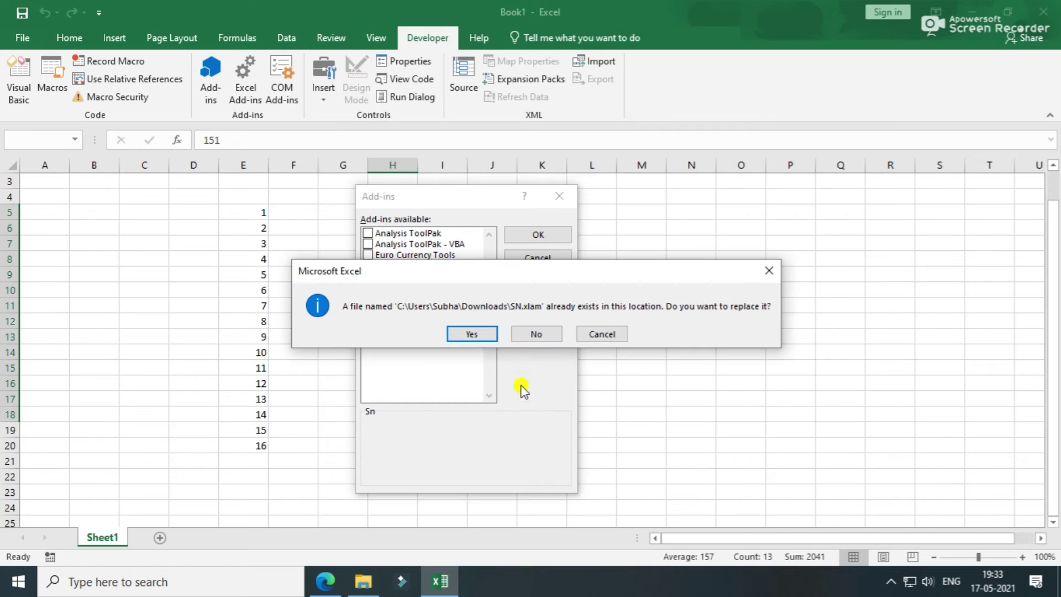
{"action": "left_click", "coordinate": [471, 335]}
Confirm the enabled Sn add-in, then enter 101 in K5 and auto-number K5:K19 with Ctrl+Shift+W.
{"action": "left_click", "coordinate": [541, 235]}
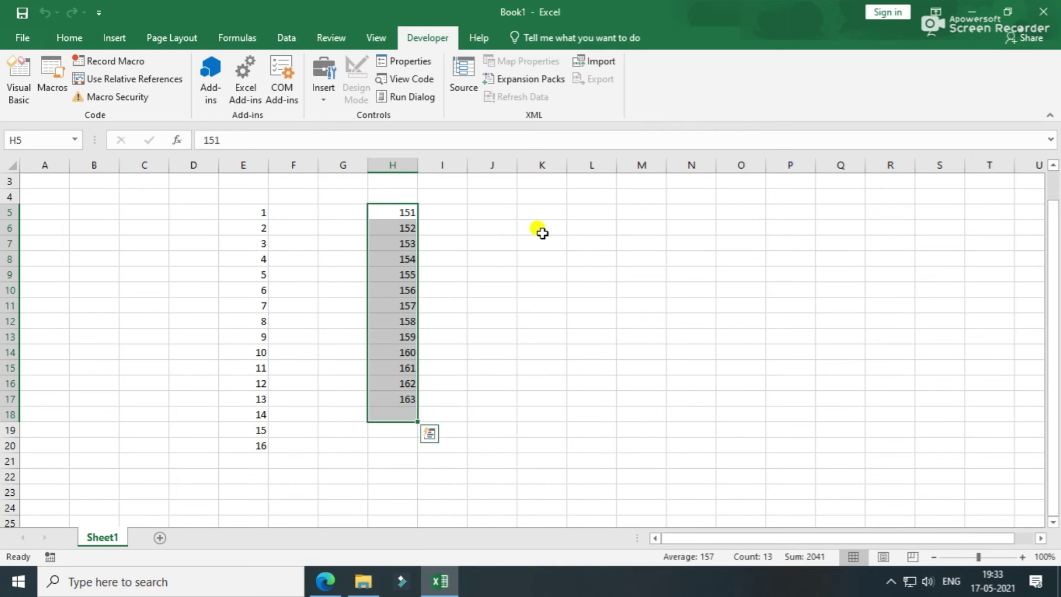
{"action": "left_click", "coordinate": [539, 212]}
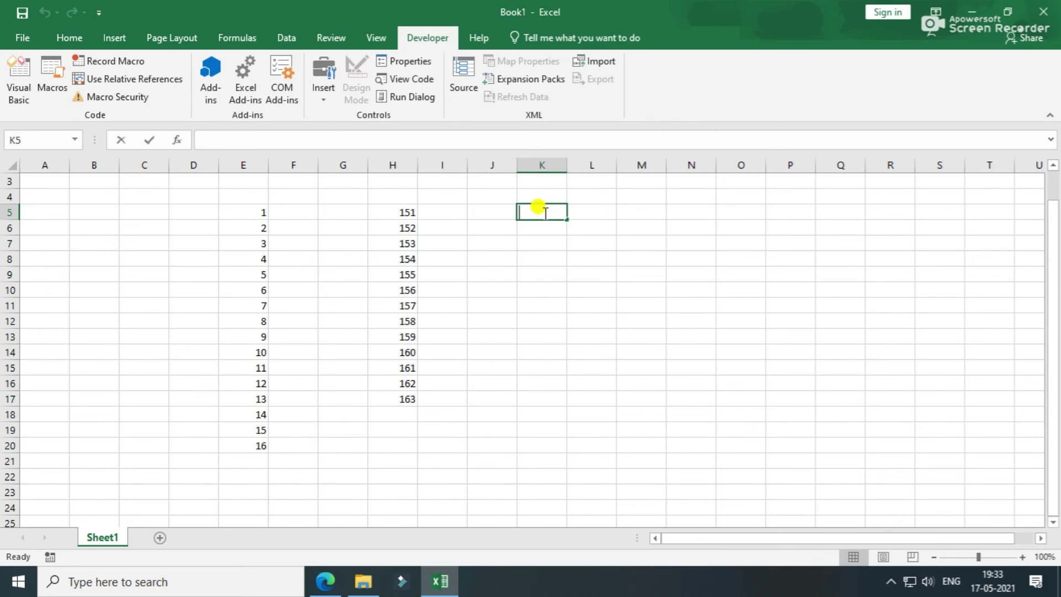
{"action": "type", "text": "101"}
{"action": "key", "text": "Return"}
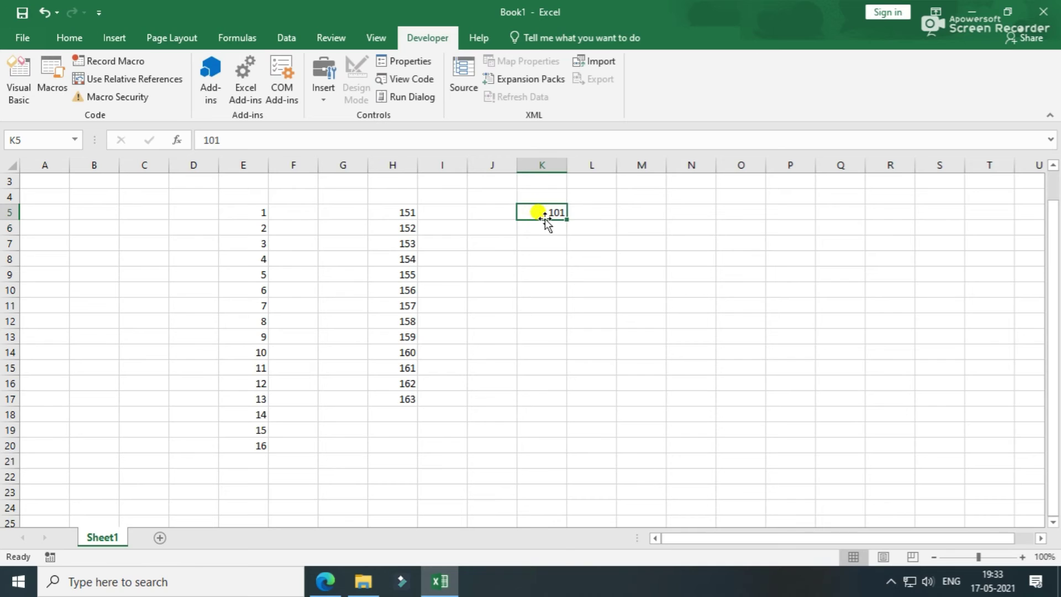
{"action": "left_click_drag", "start_coordinate": [544, 219], "coordinate": [553, 428]}
{"action": "key", "text": "ctrl+shift+w"}
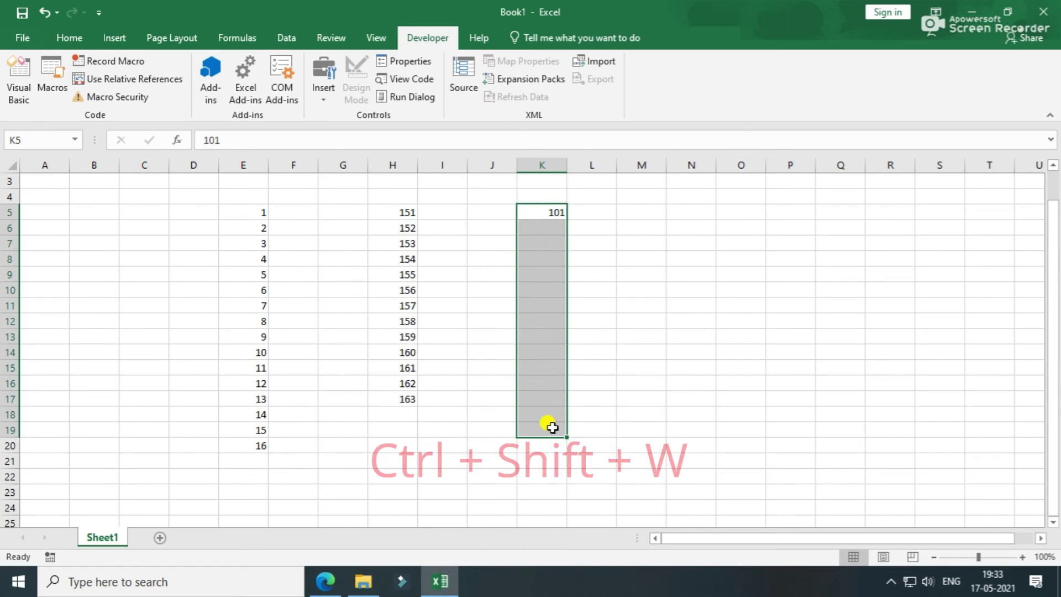